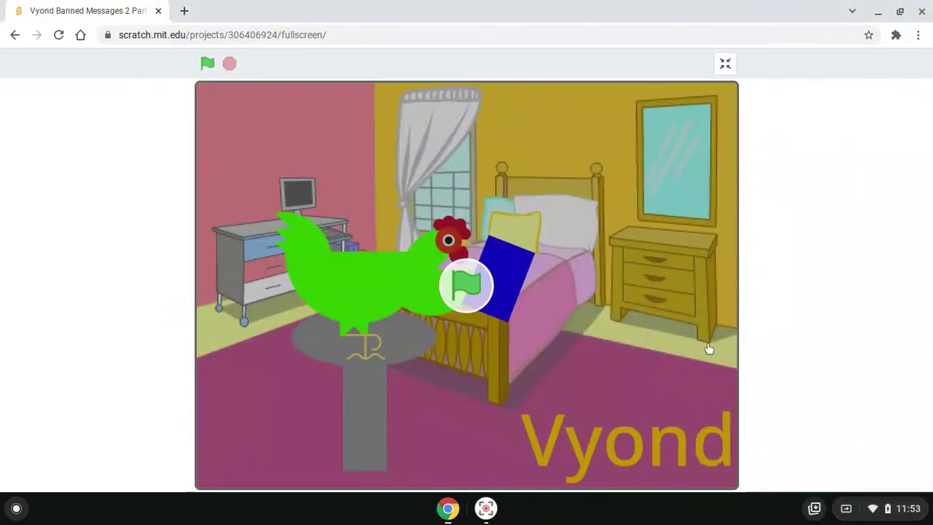
Run the bedroom project fullscreen from the green flag overlay so the chicken and phone animate with sound
left_click(709, 349)
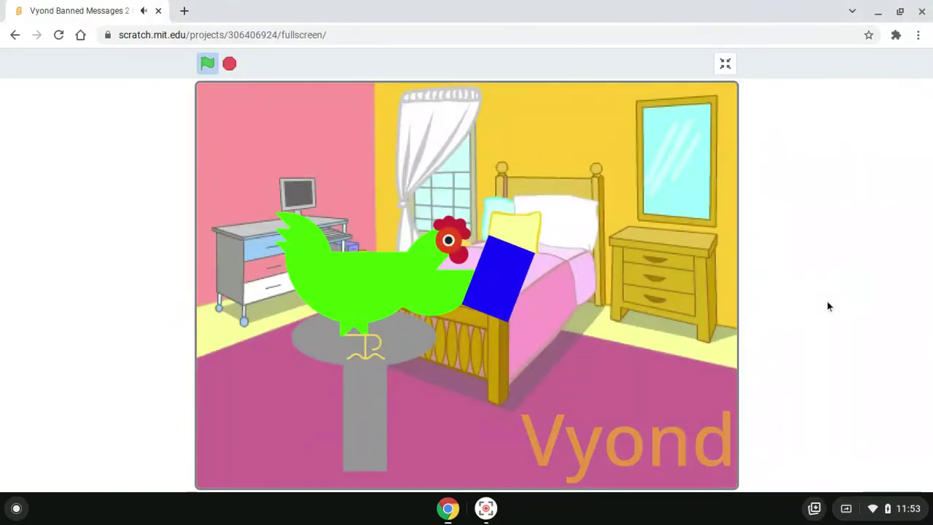